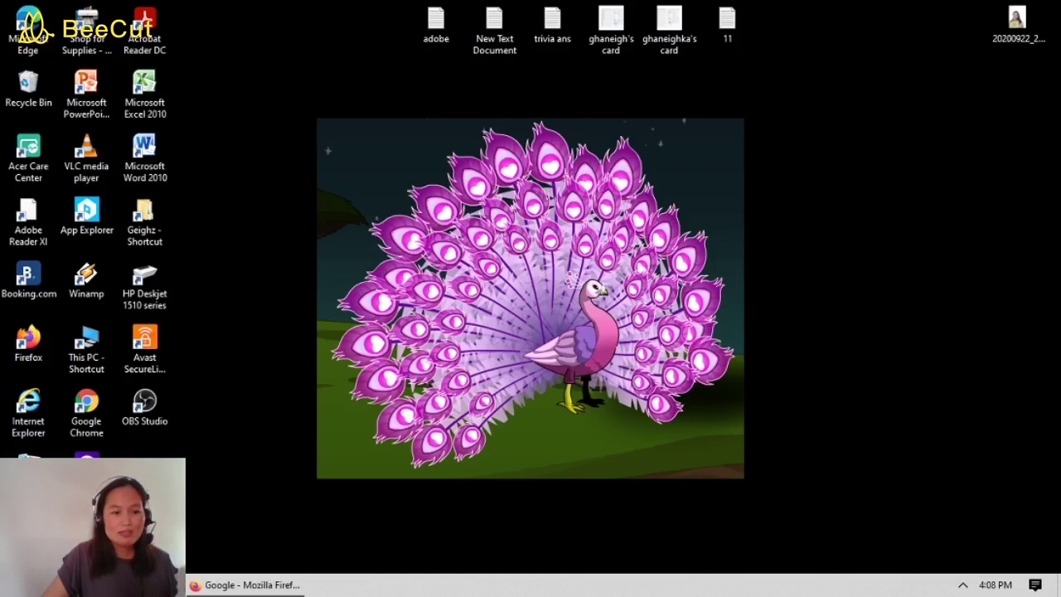
- Search Windows for 'mouse' and open the Mouse settings result
key(super+s)
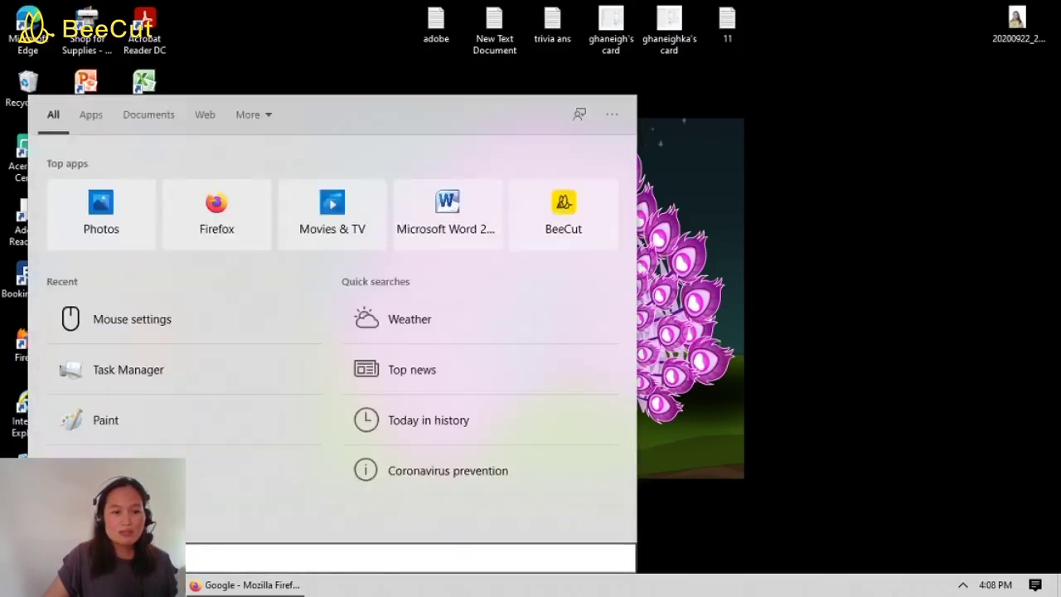
text(mouse)
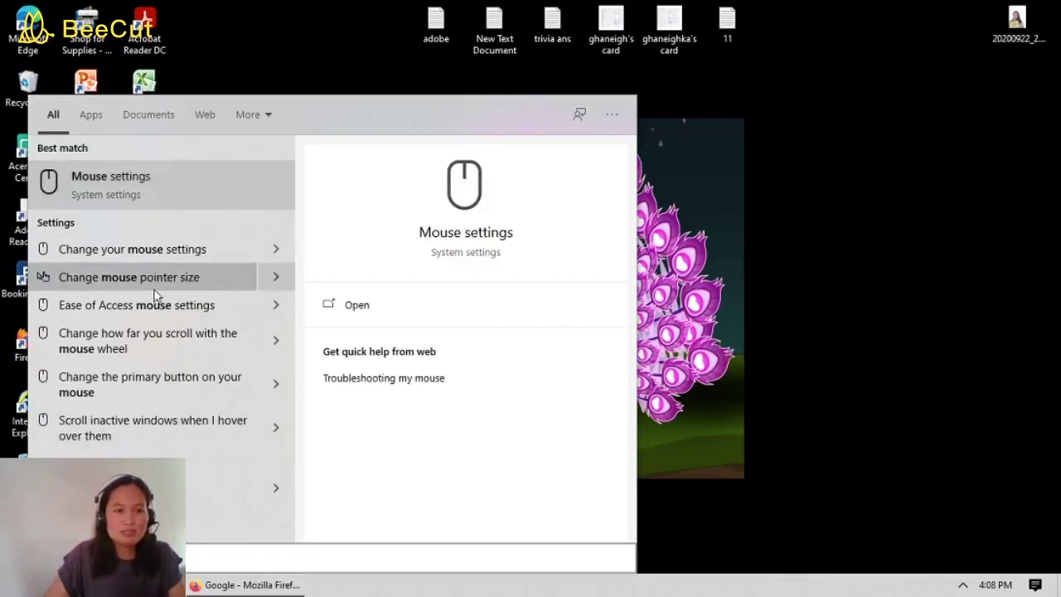
click(199, 277)
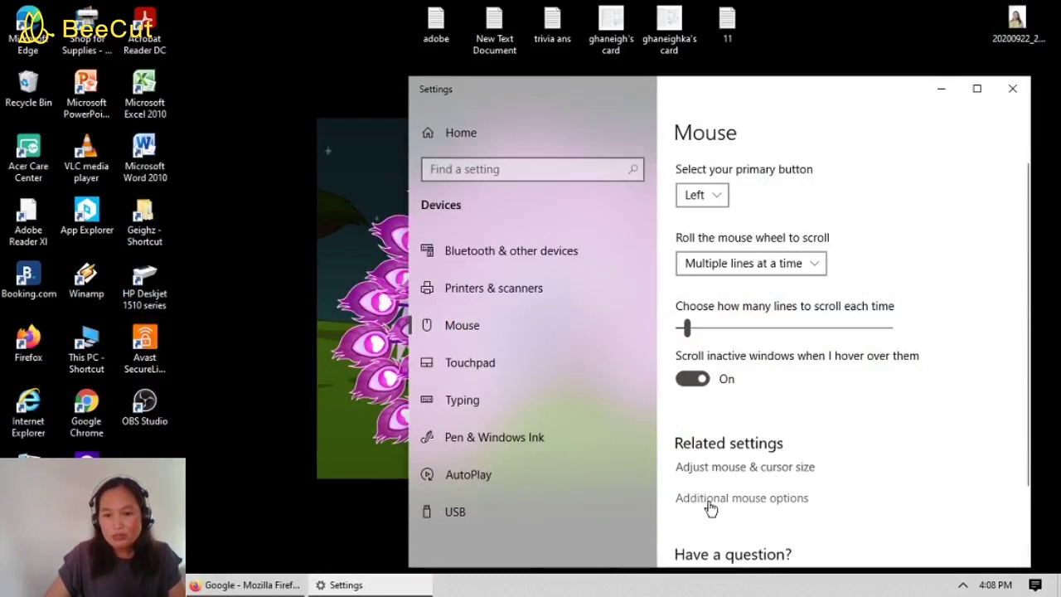
- Open Mouse Properties from Additional mouse options, show its Pointers tab, then switch to Firefox
click(791, 499)
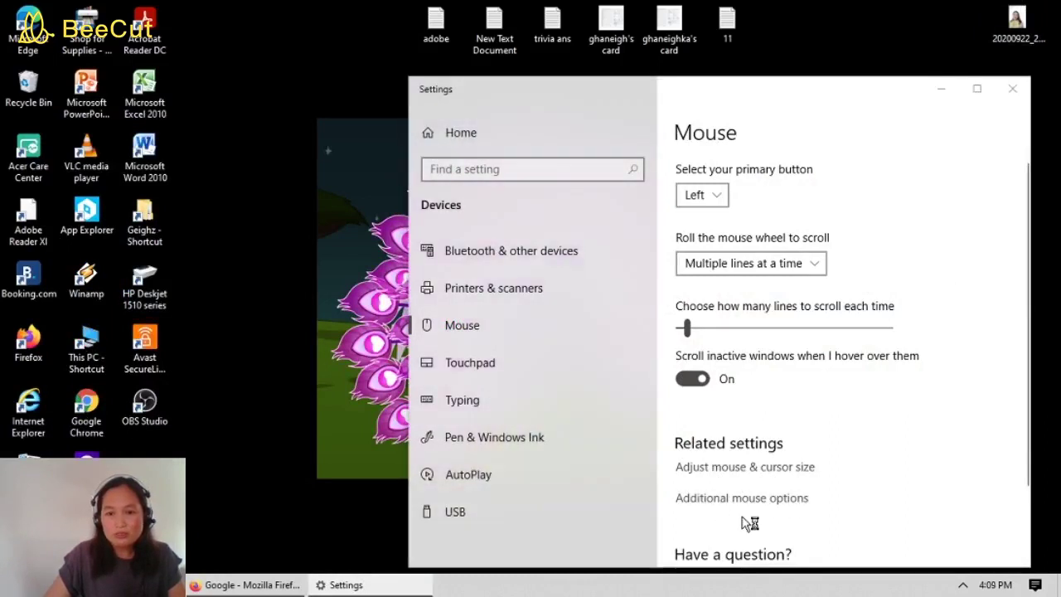
drag(336, 121, 643, 111)
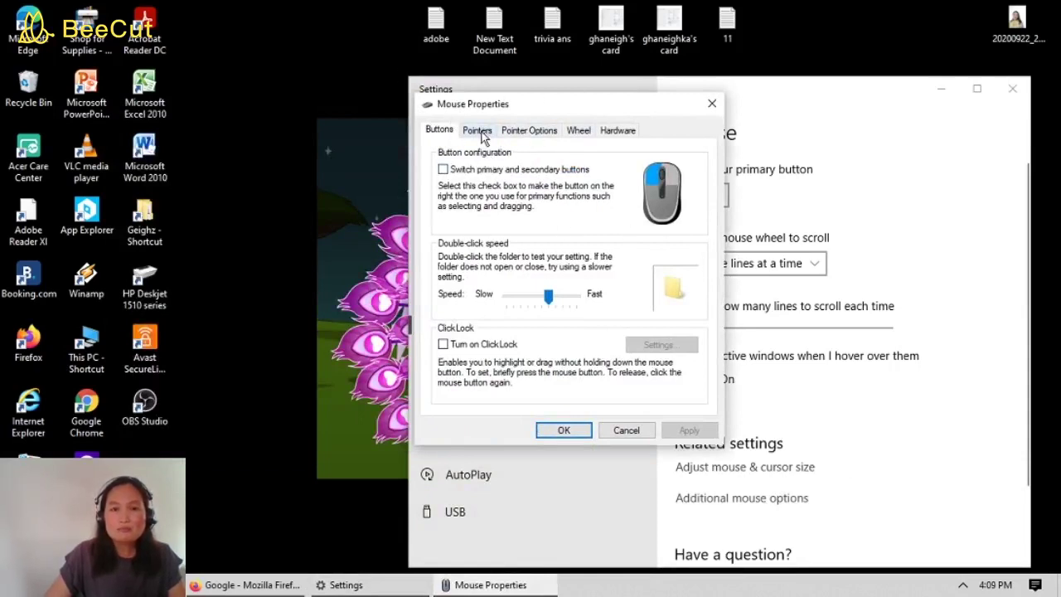
click(480, 133)
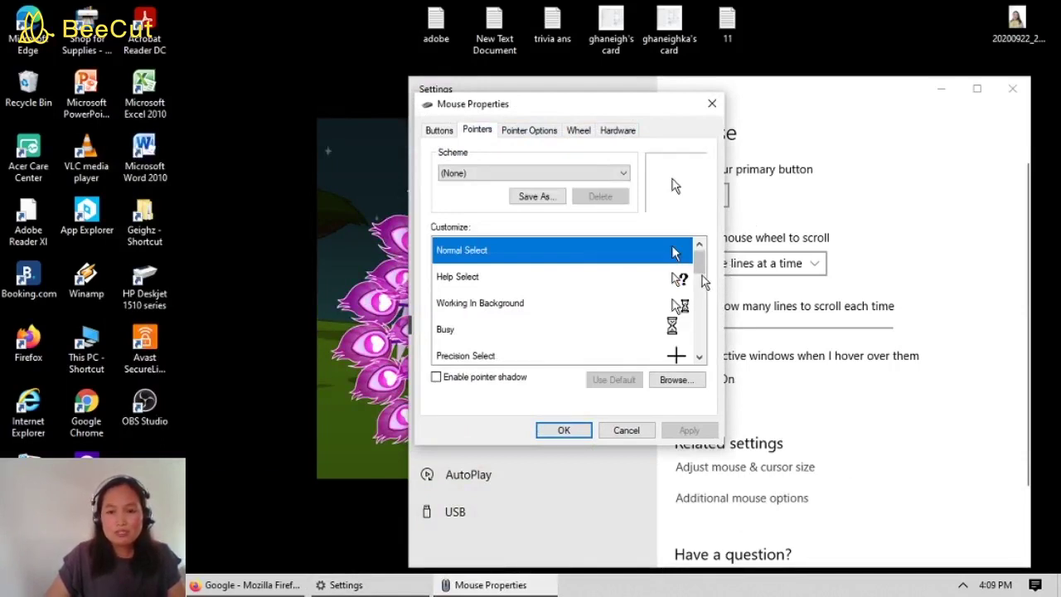
mouse_move(702, 259)
mouse_down()
mouse_move(702, 282)
mouse_move(705, 262)
mouse_up()
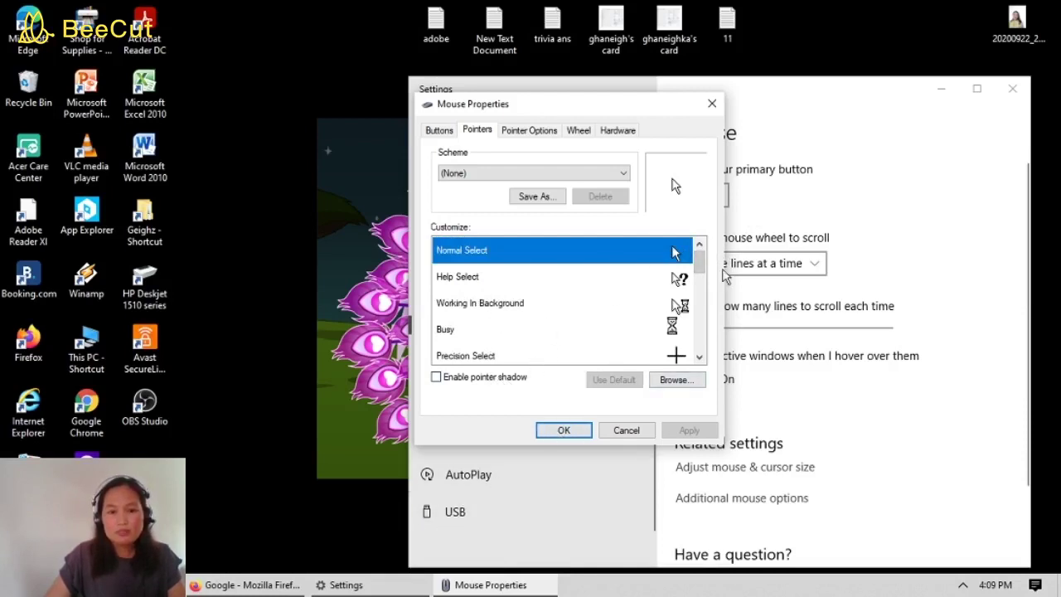
click(239, 586)
- Search Google for 'realworld designer.com'
click(390, 289)
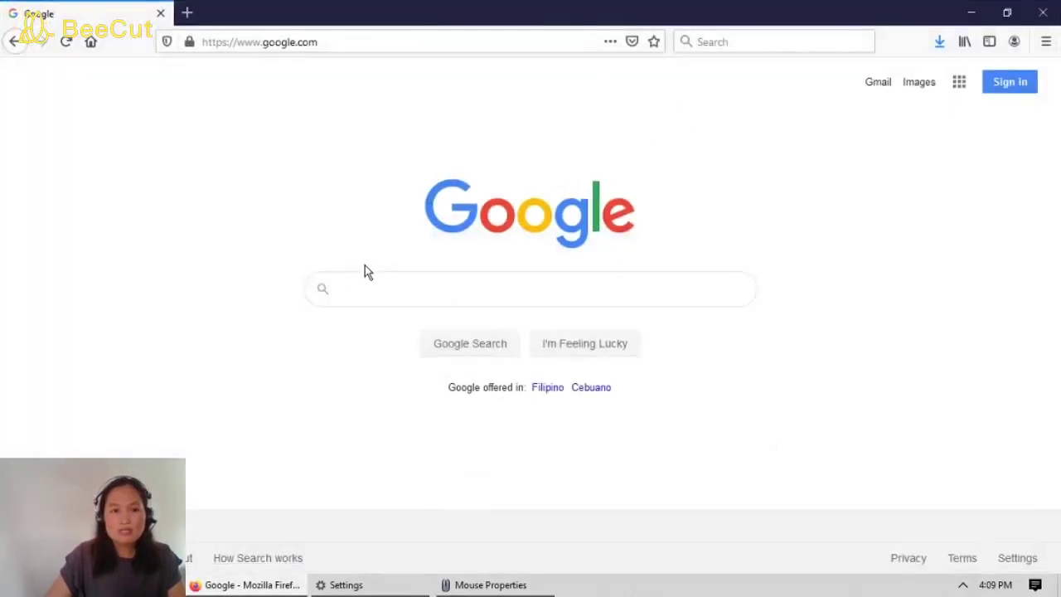
click(415, 288)
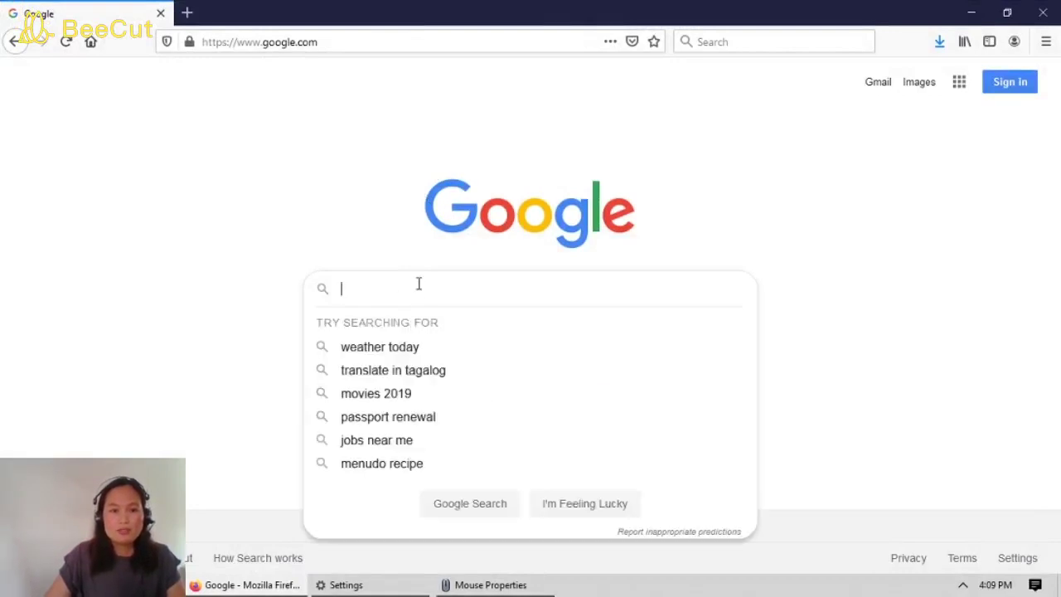
text(rea)
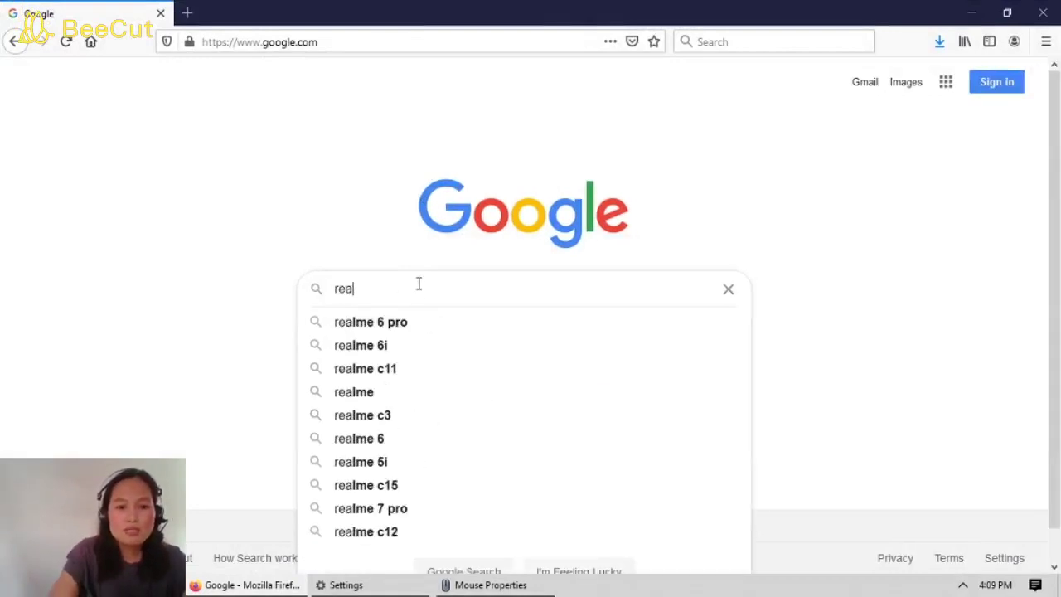
text(lworld)
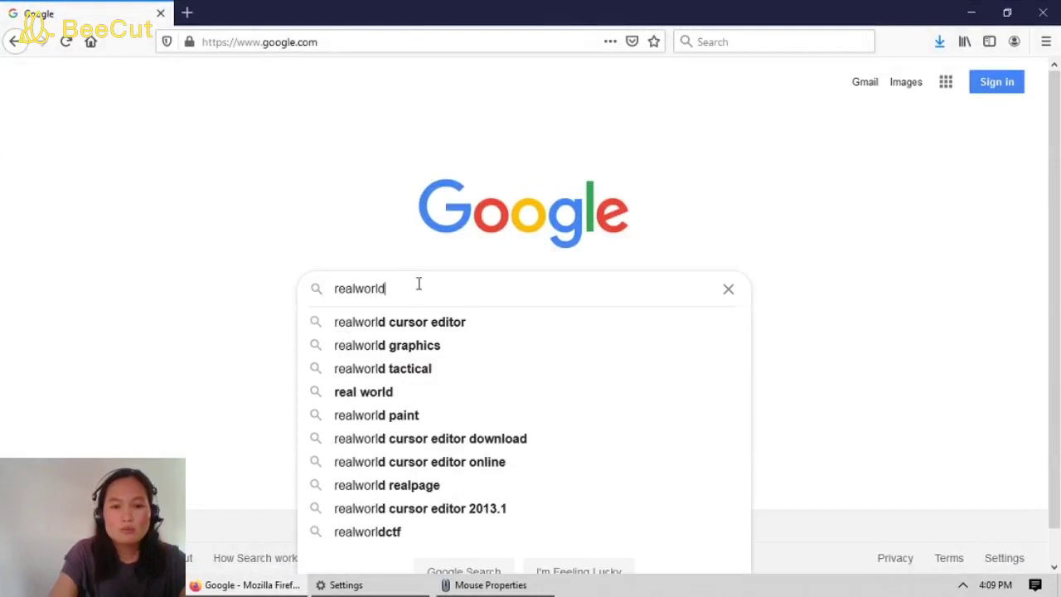
text( d)
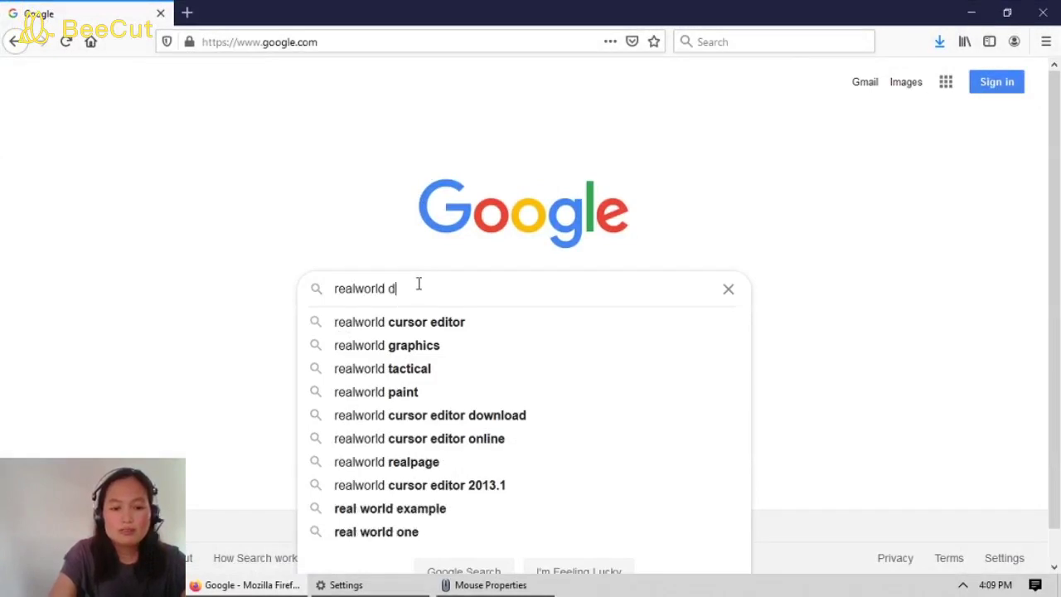
text(esigner)
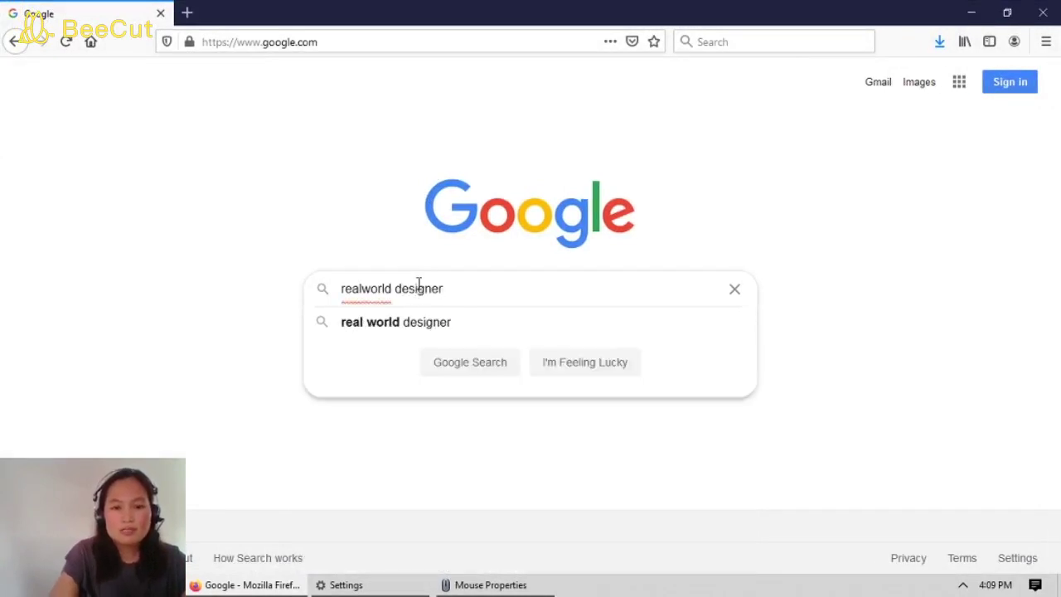
text(.com)
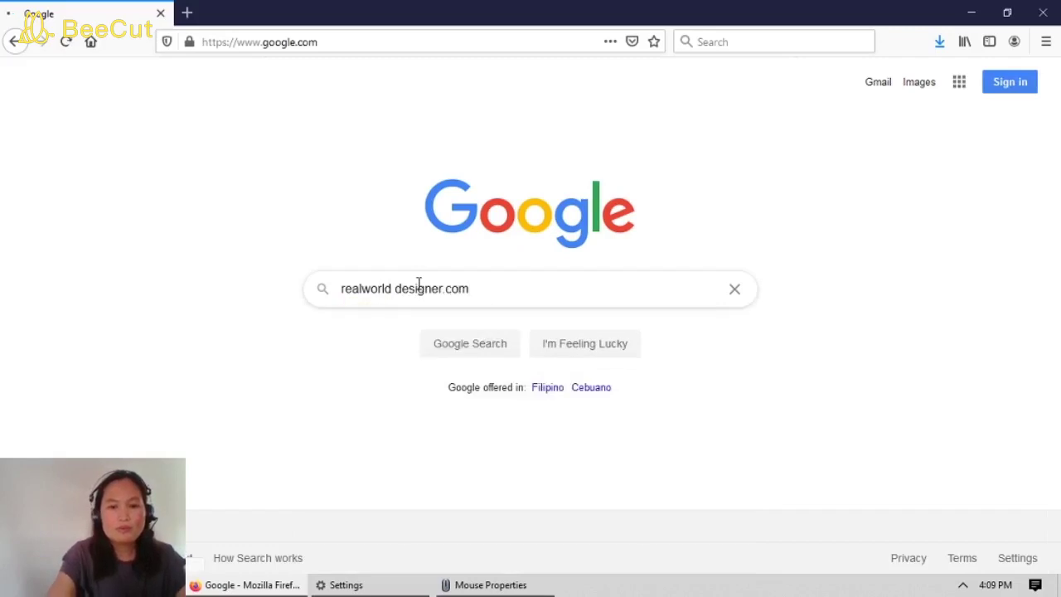
key(Return)
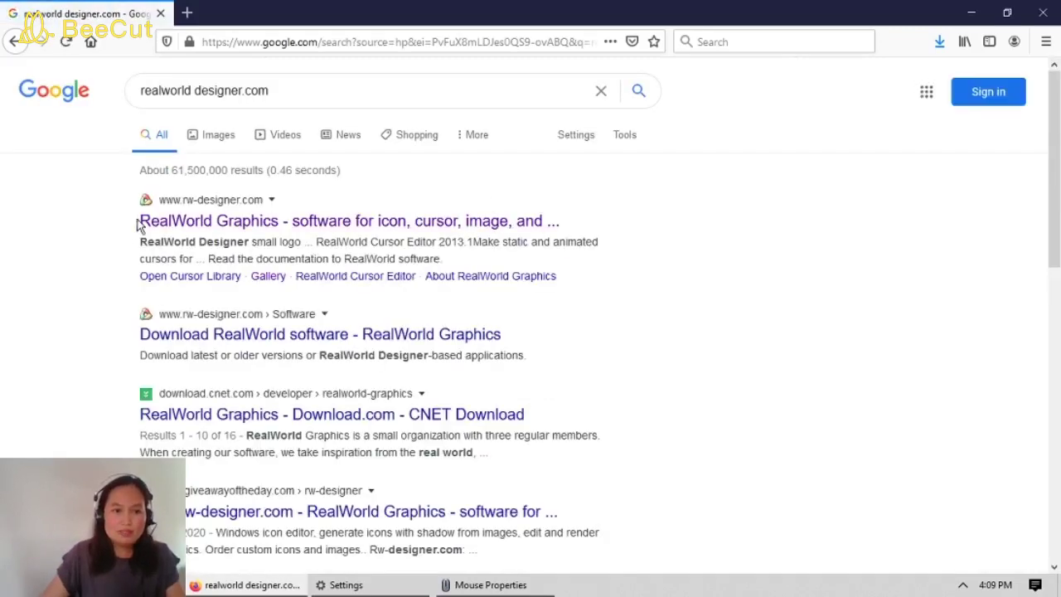
- On rw-designer.com, search the cursor gallery for 'cursor highlight', sorted by downloads
click(214, 224)
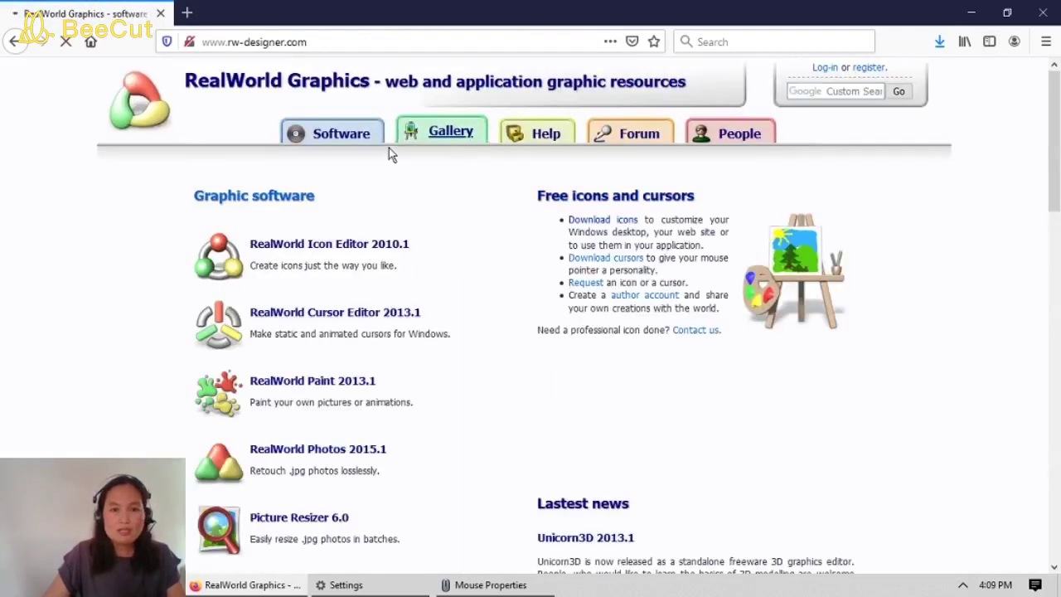
click(448, 141)
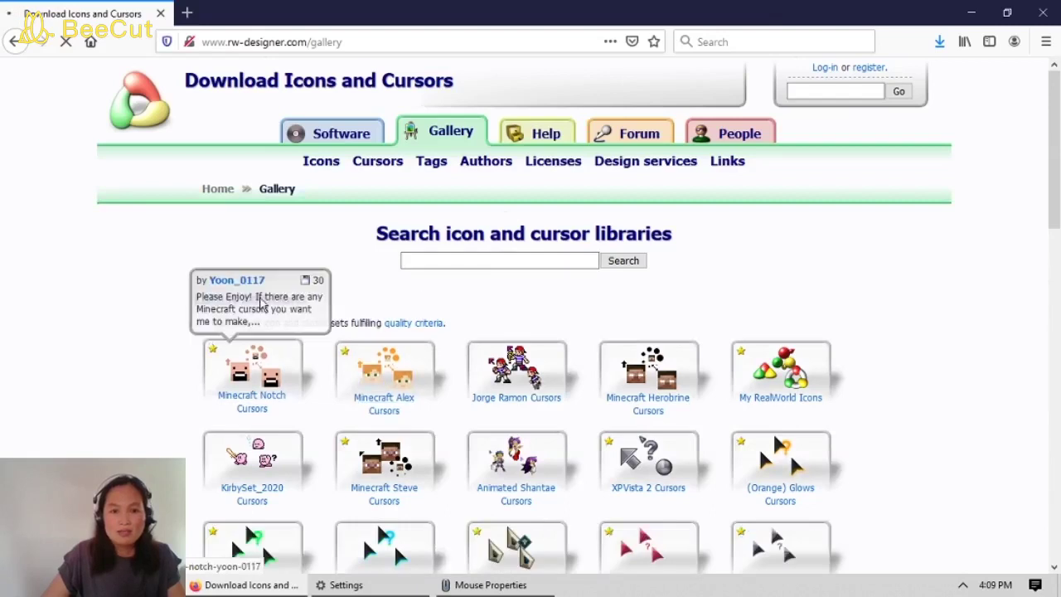
click(457, 257)
text(cur)
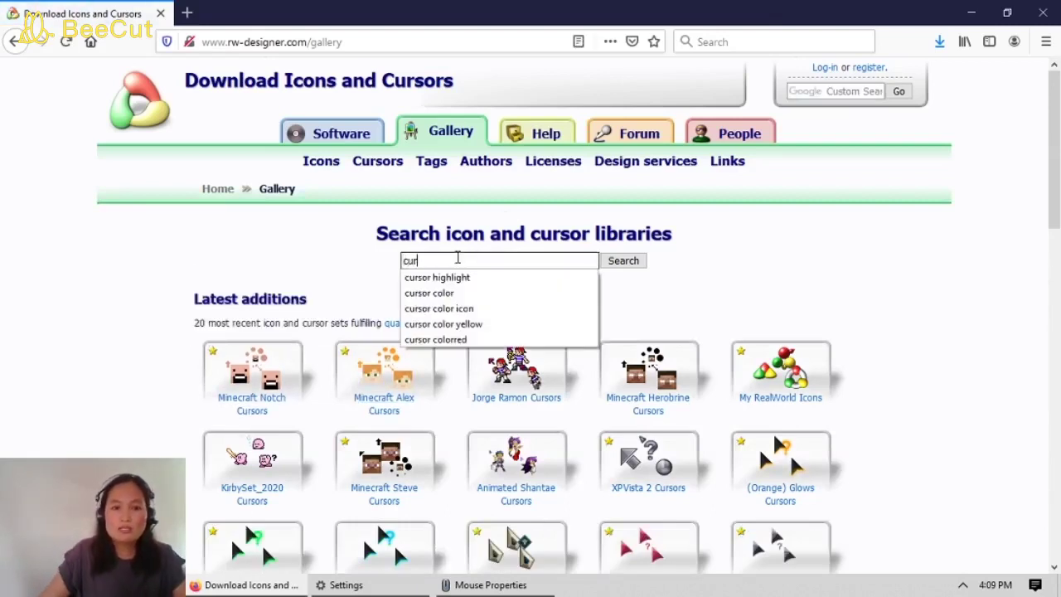
click(464, 278)
click(625, 262)
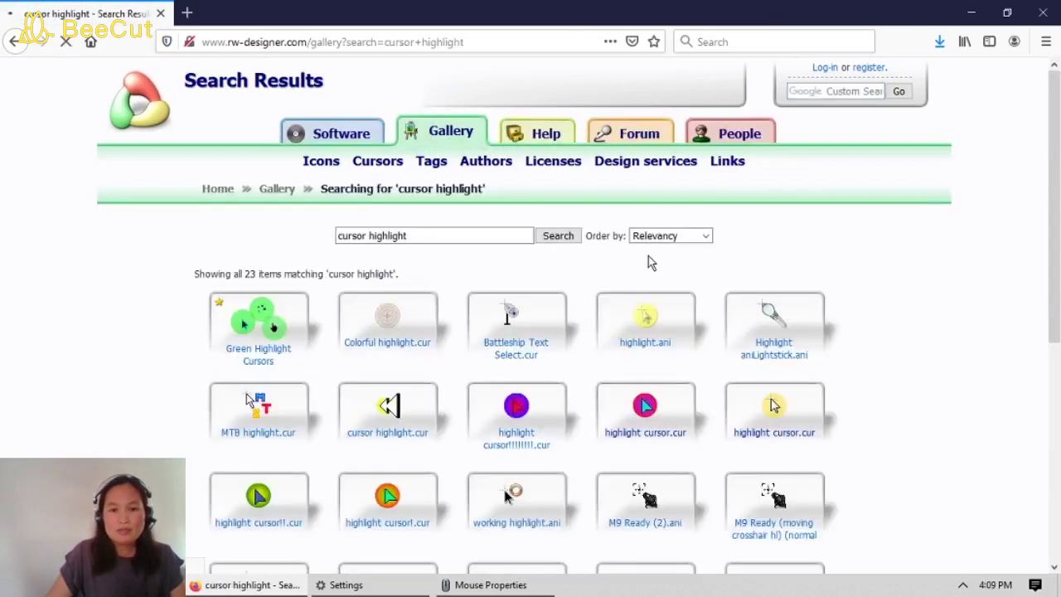
click(700, 239)
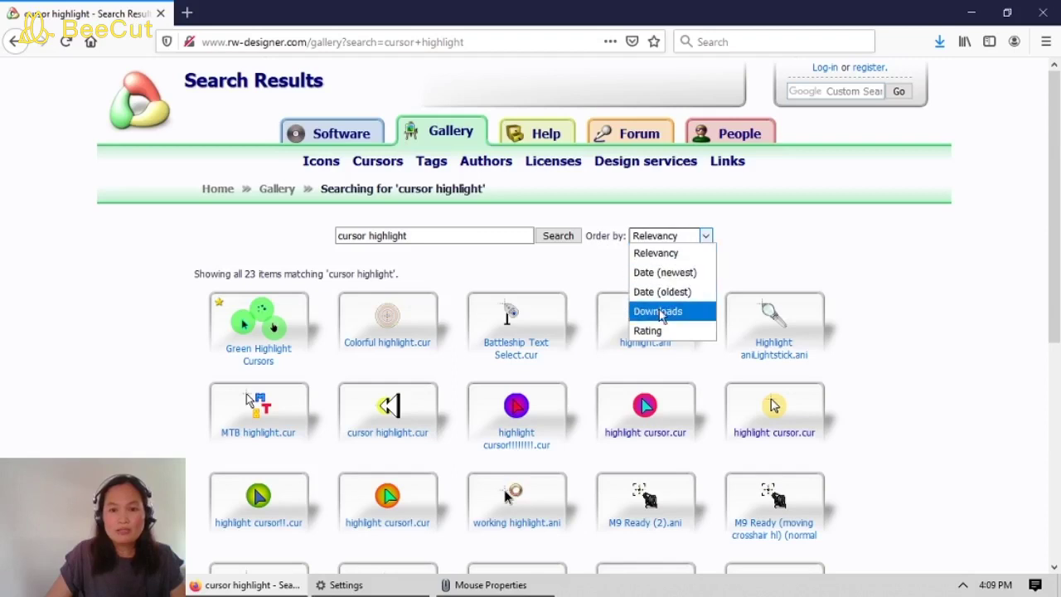
click(658, 311)
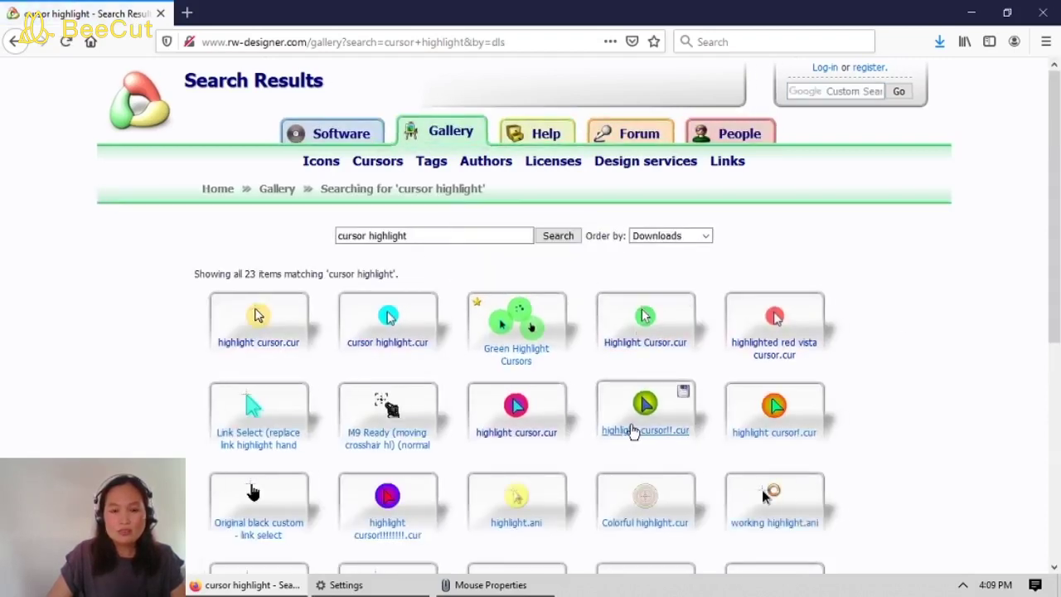
- Download and save the light-blue Link Select cursor, then return to Mouse Properties
scroll(497, 369, down, 3)
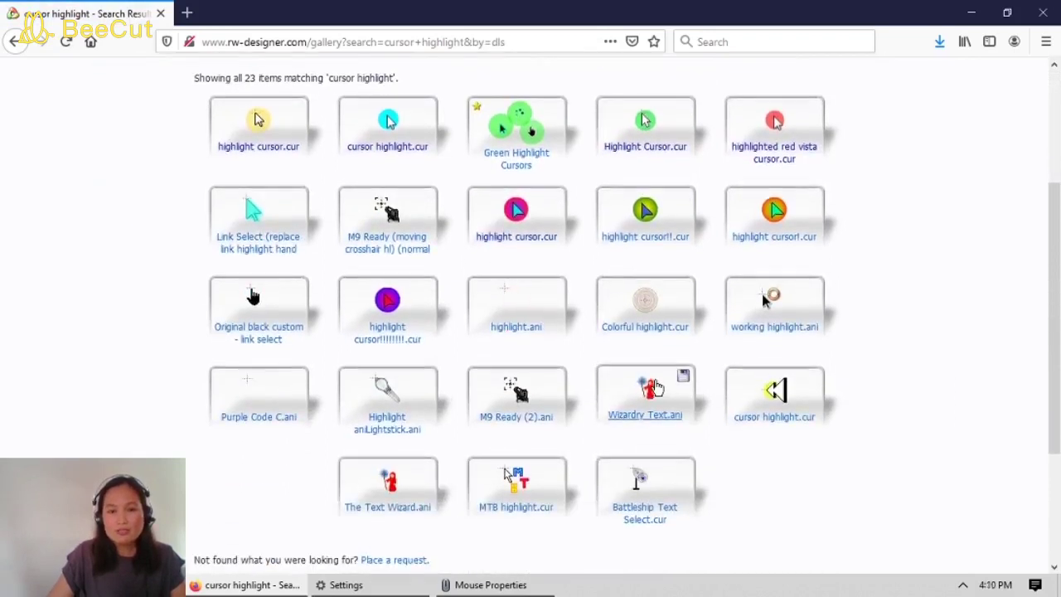
scroll(497, 265, up, 3)
scroll(564, 282, down, 5)
scroll(609, 292, up, 5)
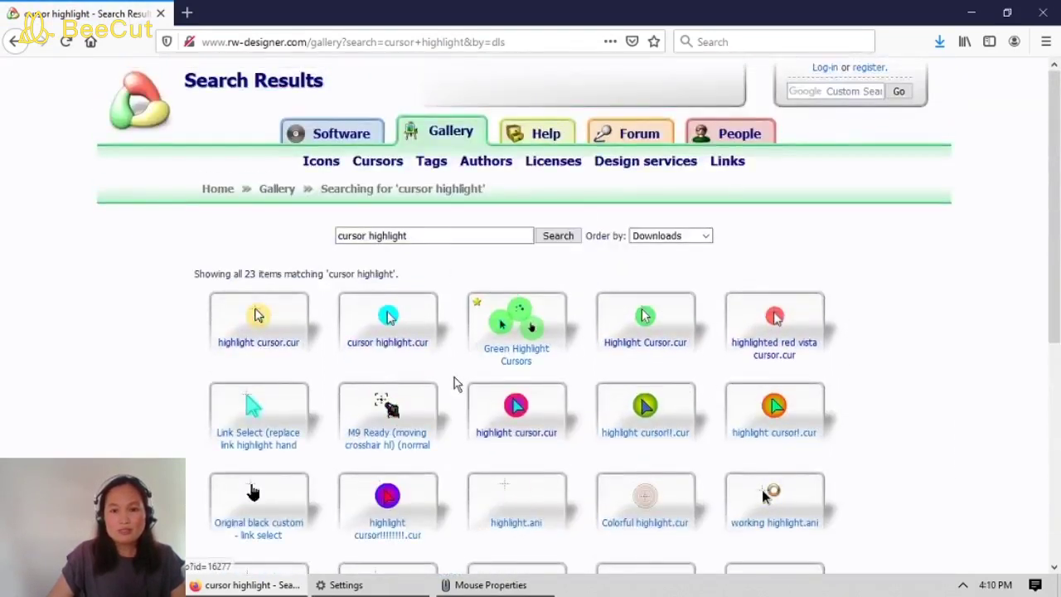
scroll(494, 406, down, 2)
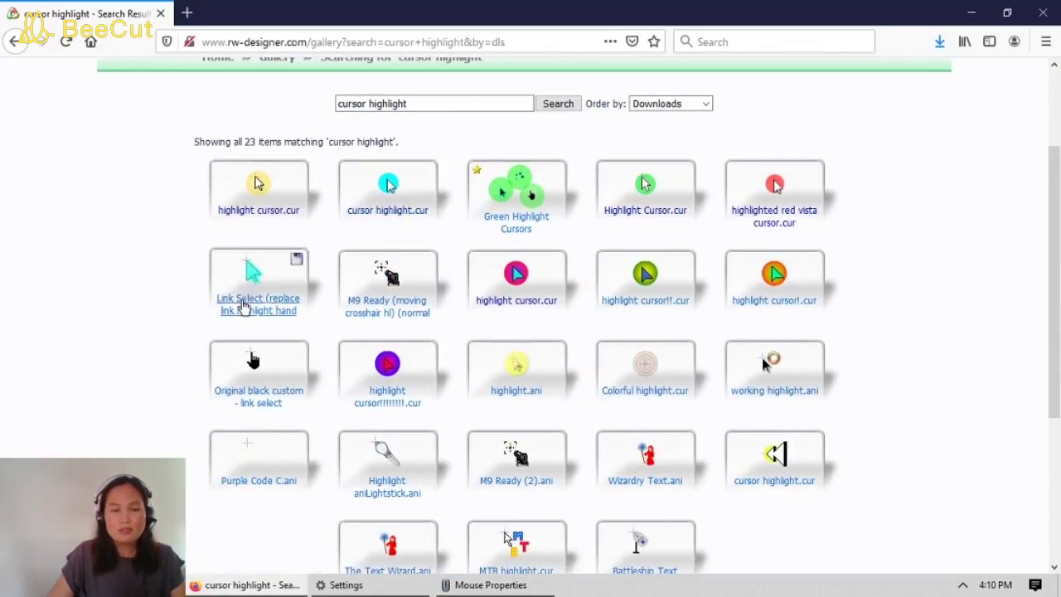
click(269, 285)
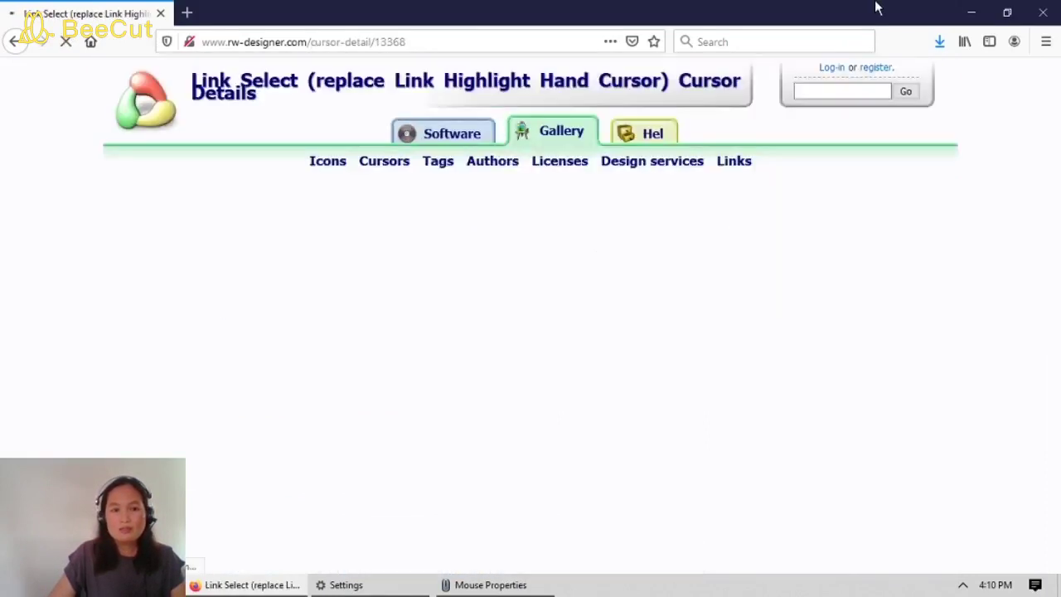
click(278, 350)
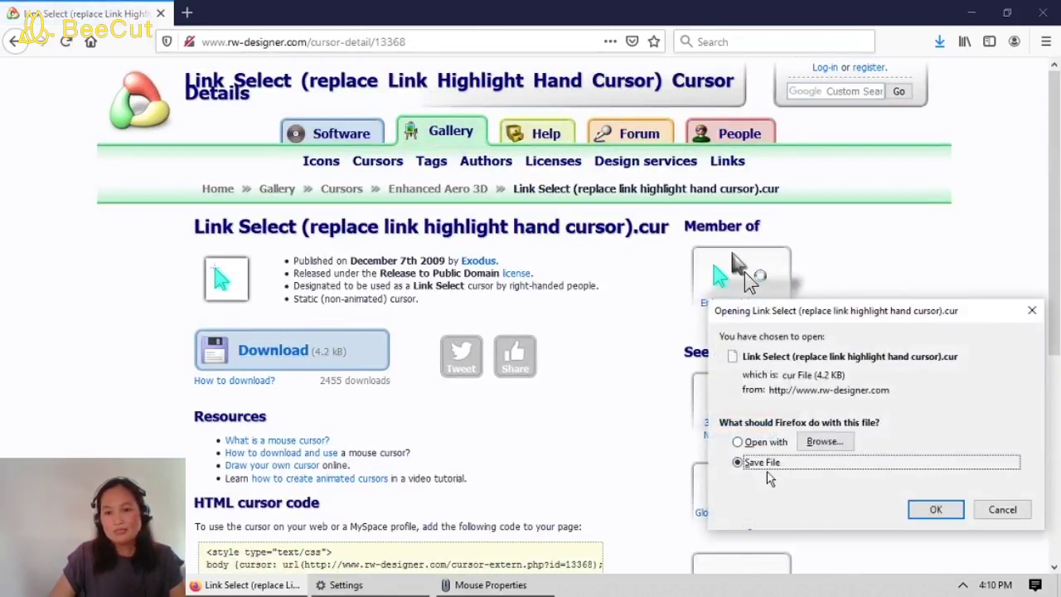
click(937, 509)
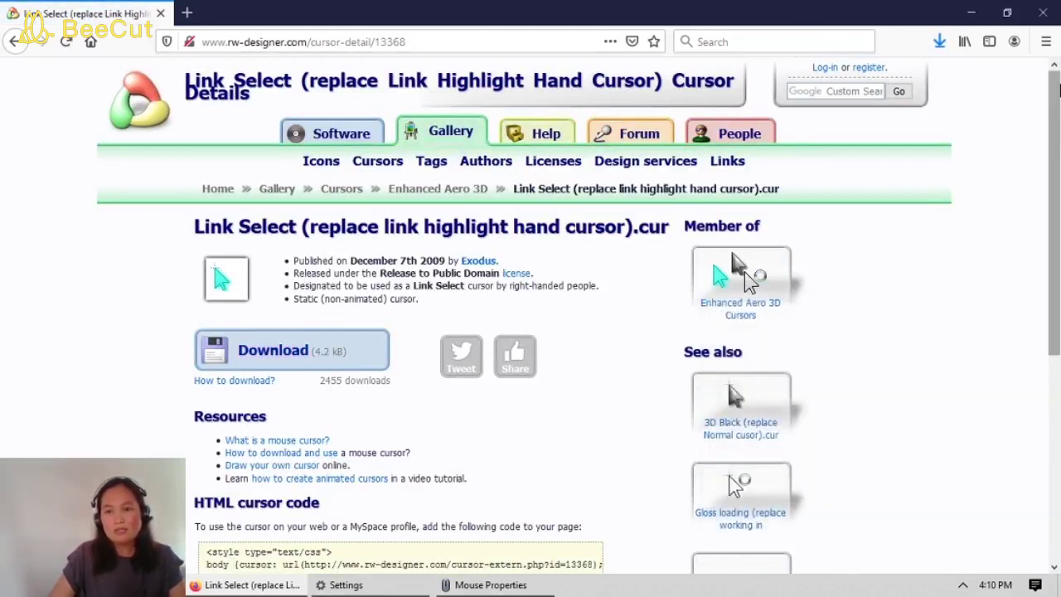
click(513, 585)
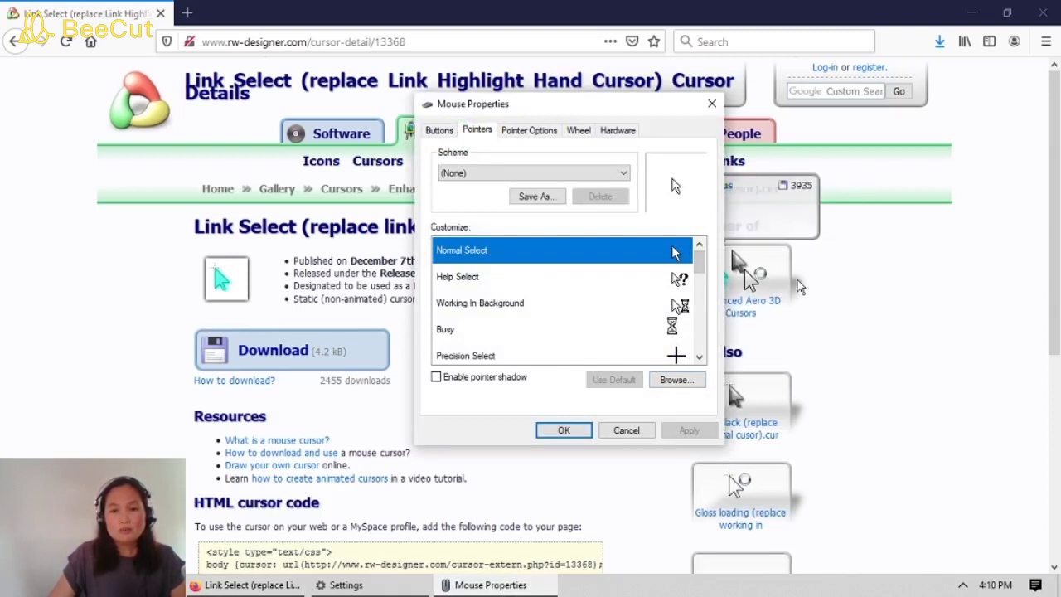
- Browse to Downloads, load the Link Select .cur file as Normal Select, and apply
click(676, 383)
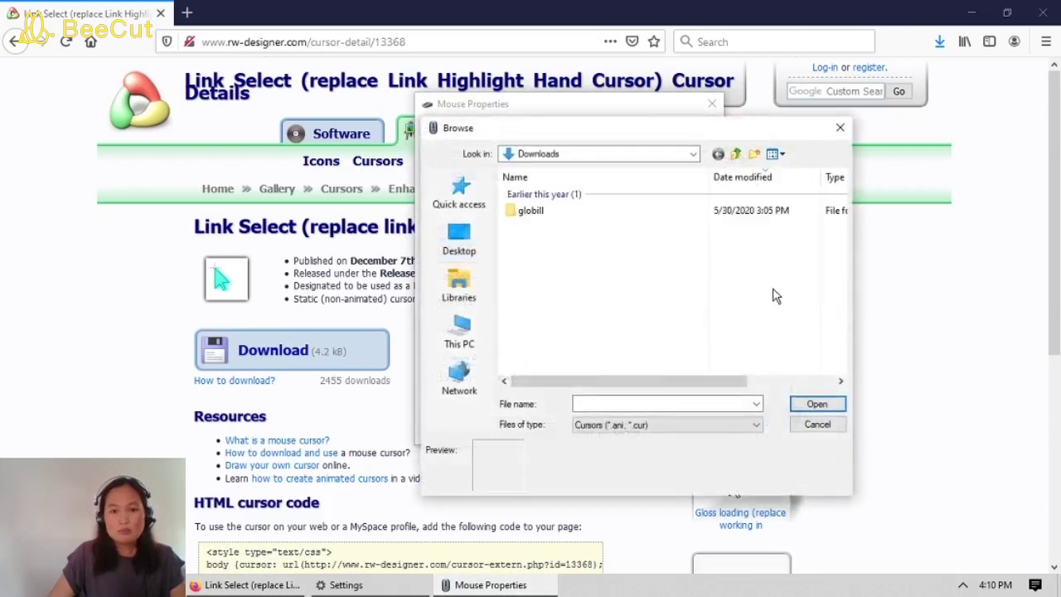
click(464, 336)
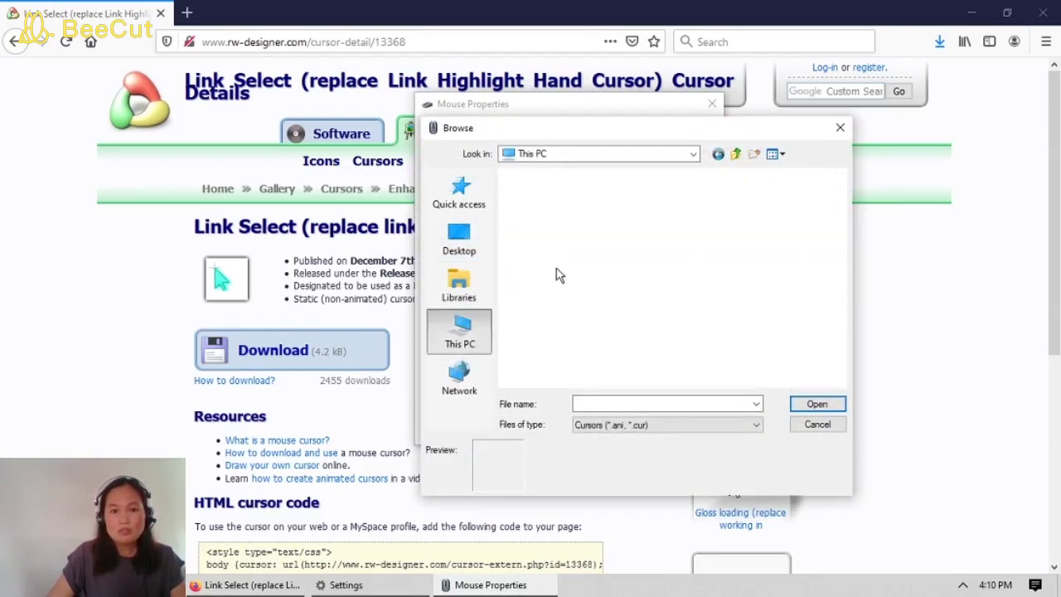
click(779, 265)
click(818, 404)
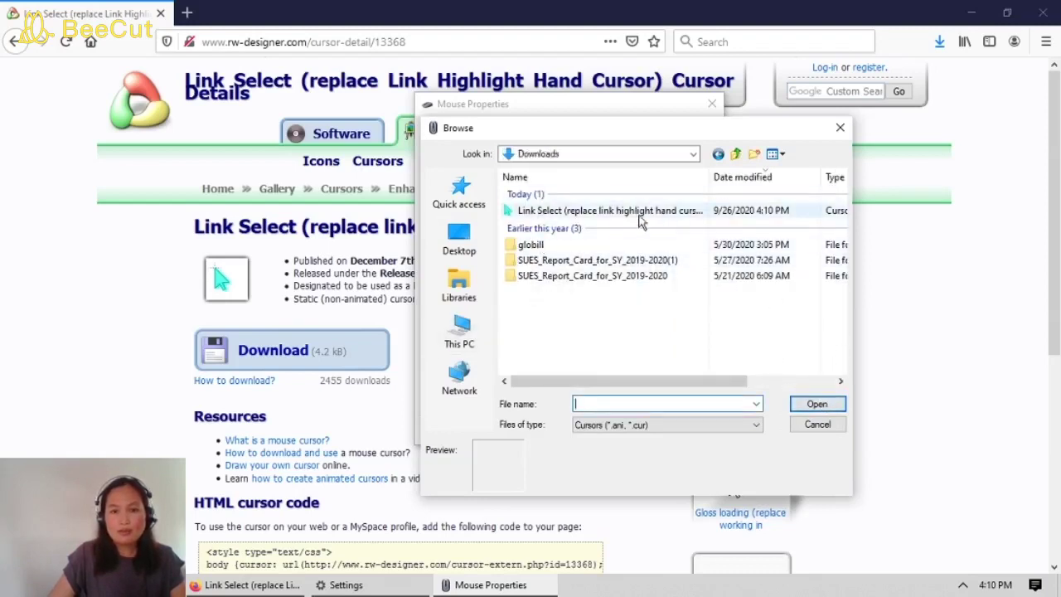
click(527, 212)
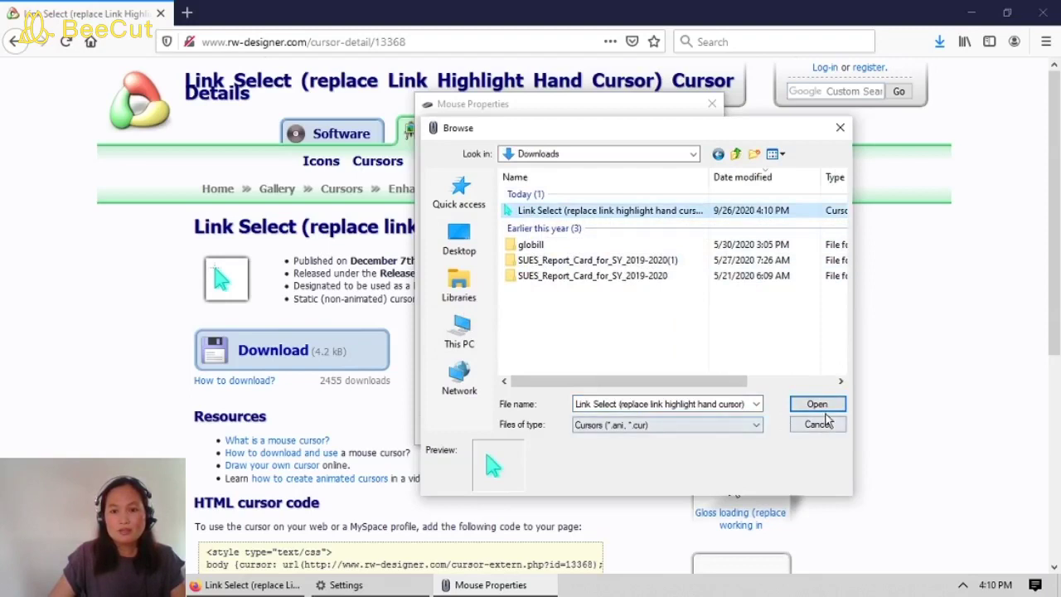
click(817, 404)
click(689, 431)
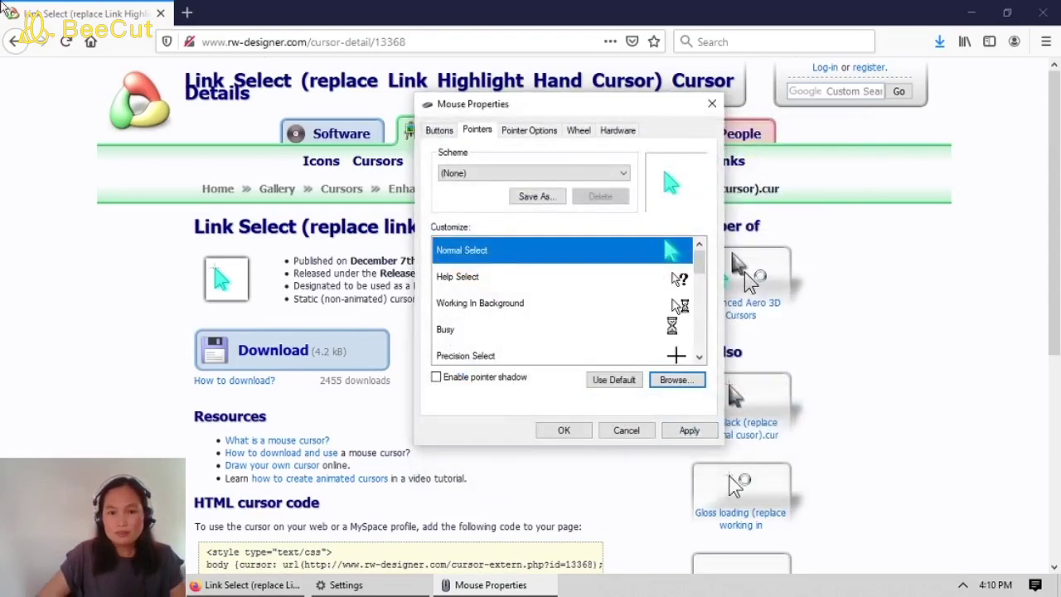
- Use Save As to store the current pointers as the scheme 'cursor lightblue'
click(537, 199)
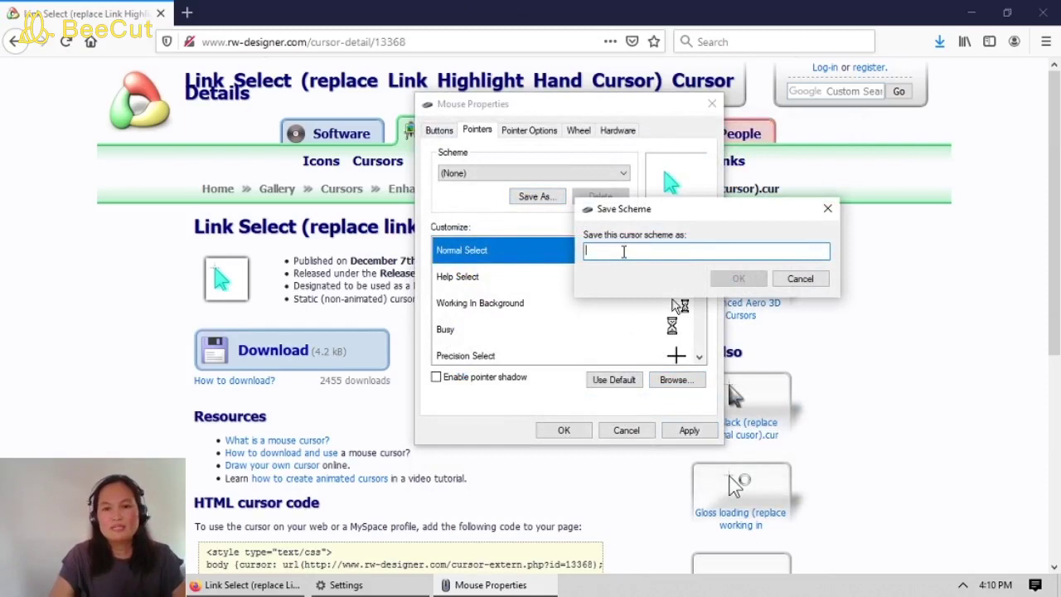
text(l)
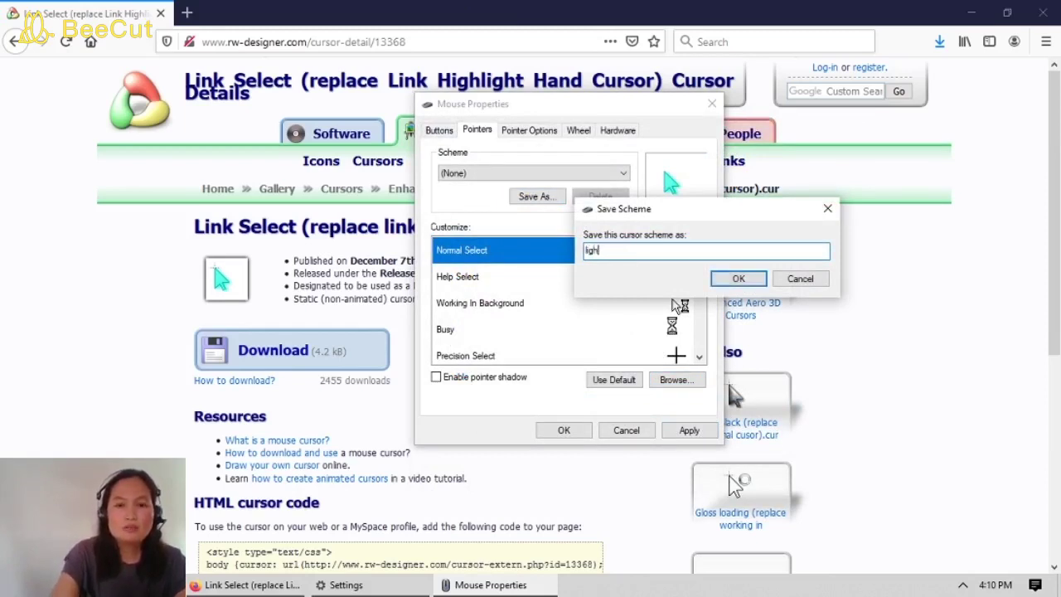
key(BackSpace)
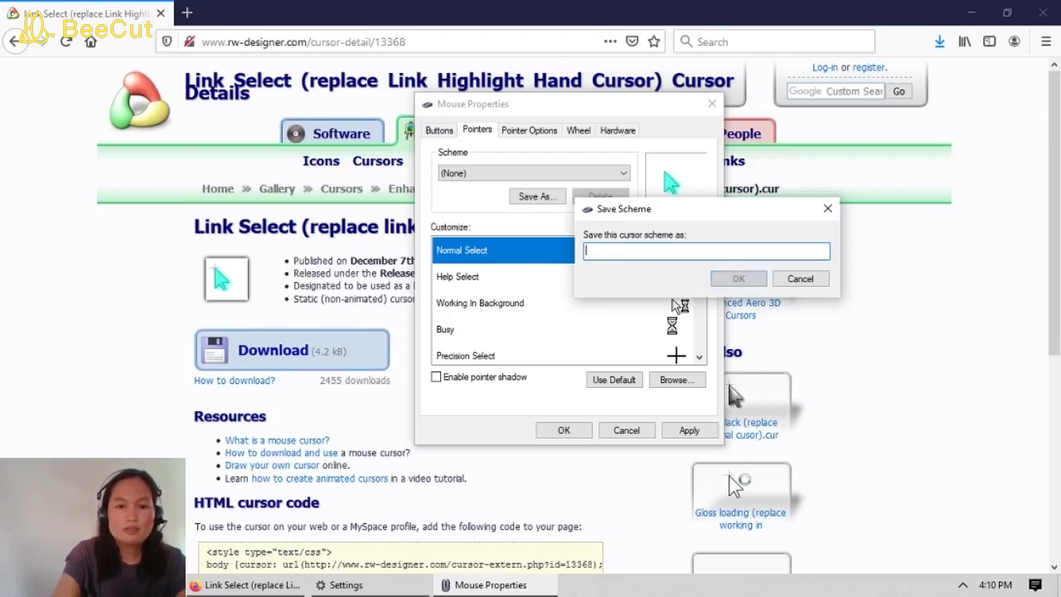
text(cursor lightblue)
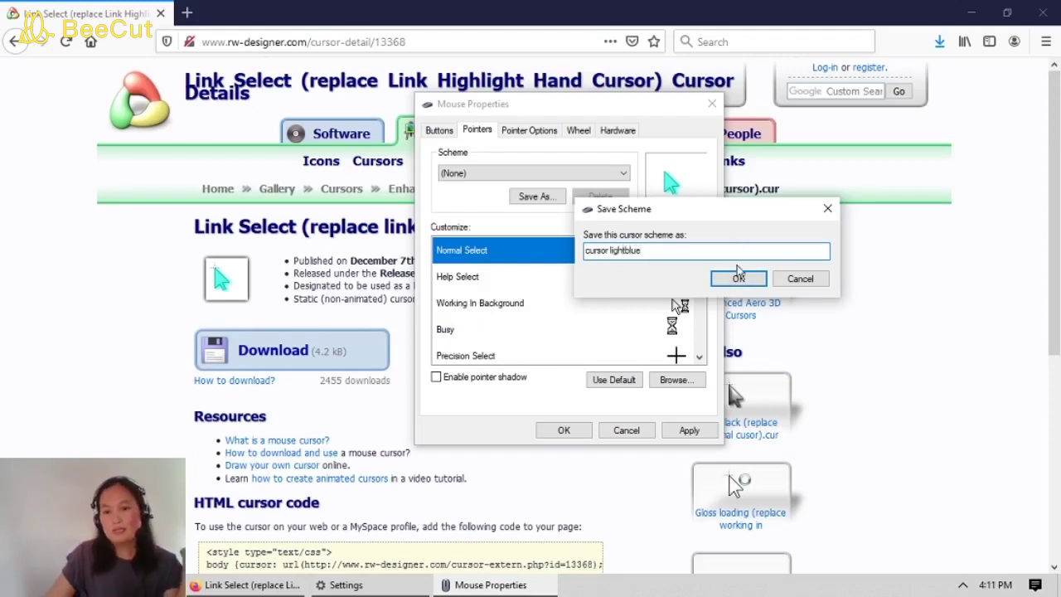
click(737, 269)
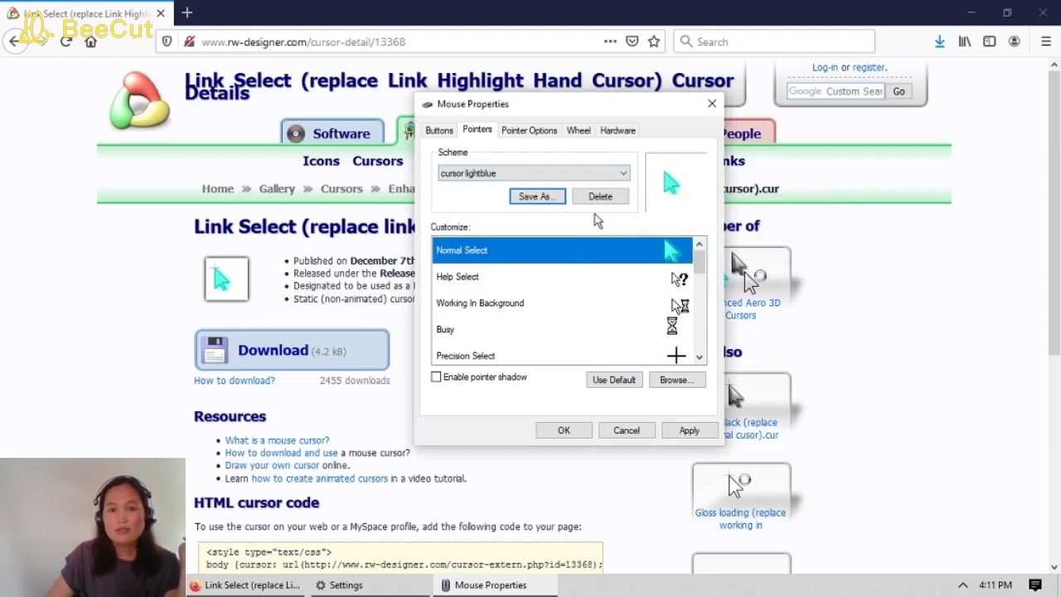
- Switch the scheme to (None), then back to cursor lightblue, and apply it
click(624, 173)
click(557, 189)
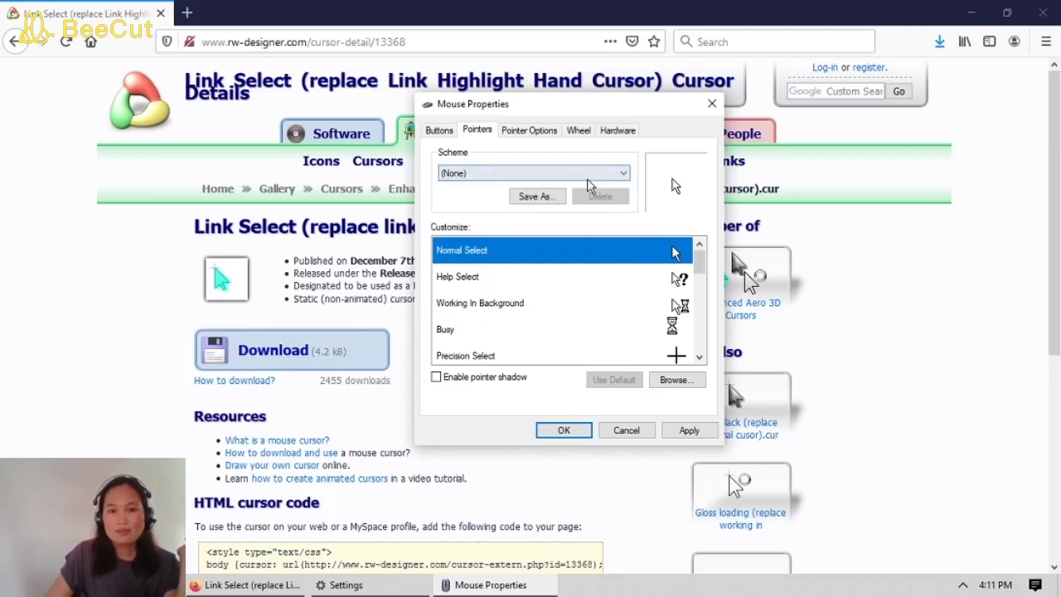
click(623, 173)
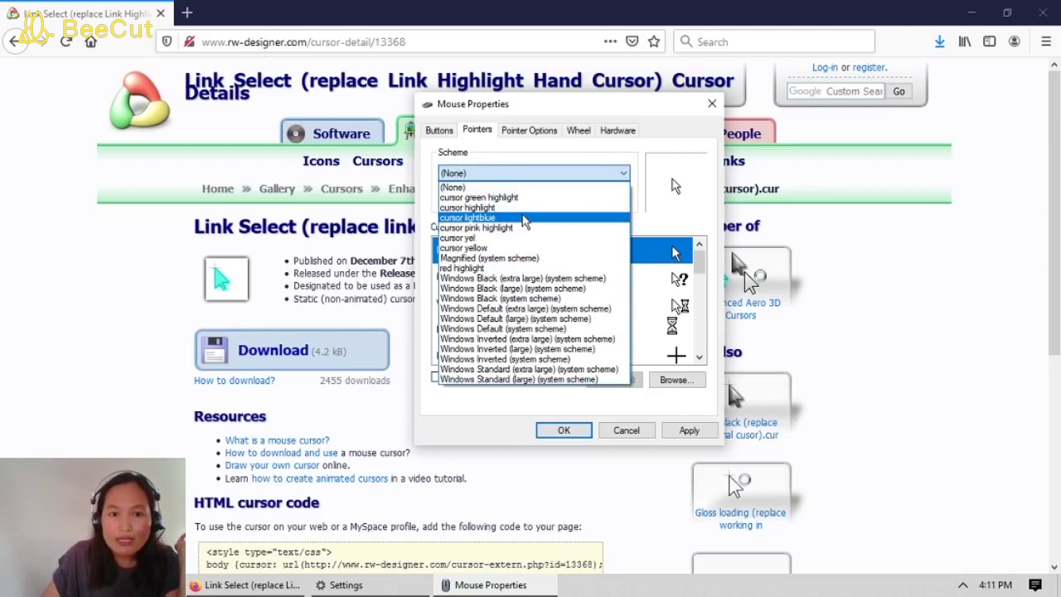
click(524, 217)
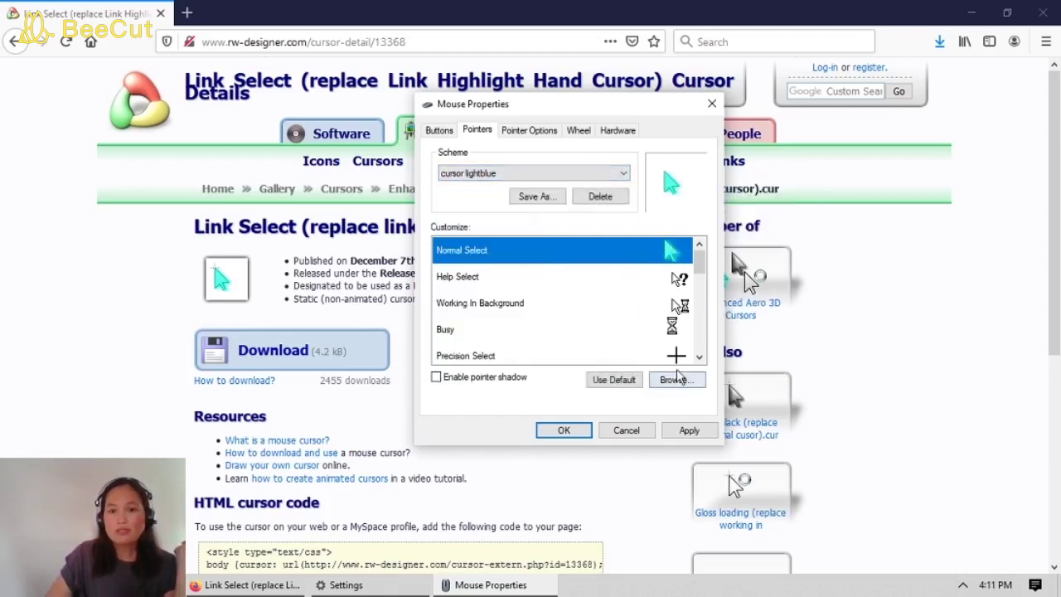
click(691, 431)
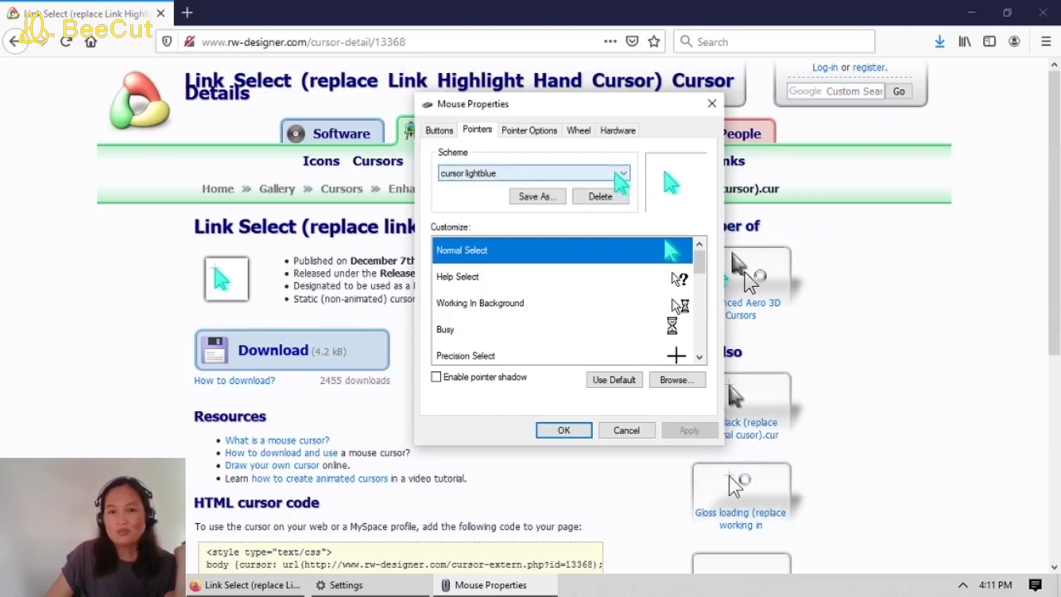
- Apply the (None) scheme, reapply cursor lightblue, and minimise Firefox
click(622, 174)
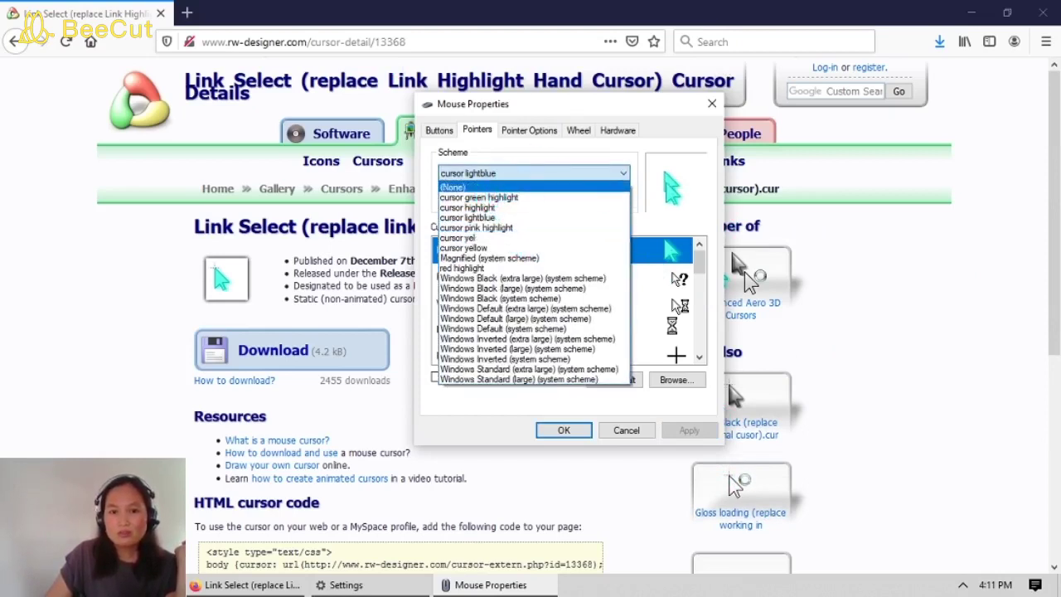
click(623, 193)
click(626, 176)
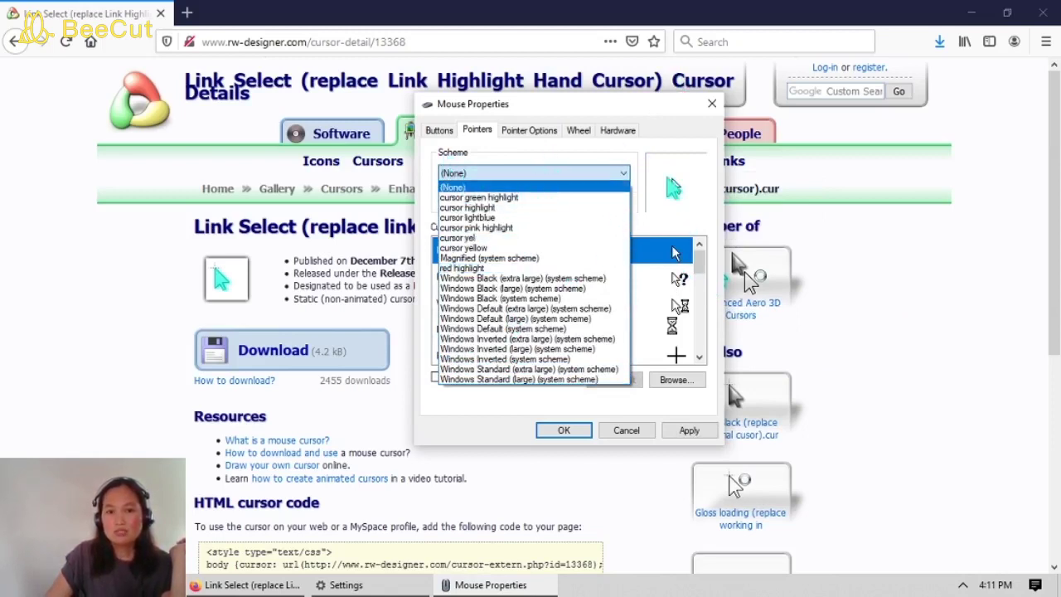
click(692, 429)
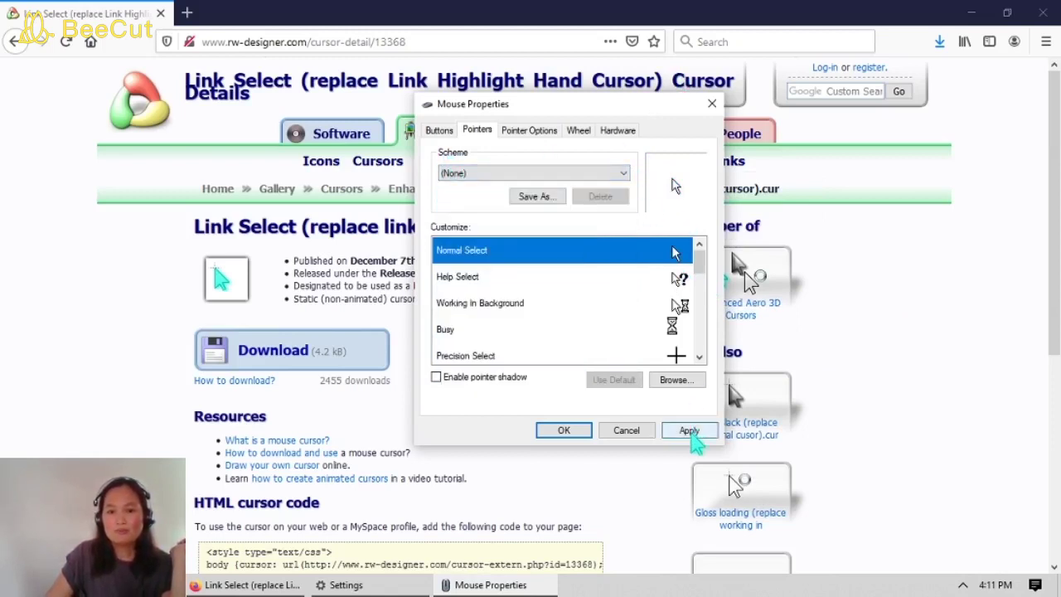
click(693, 431)
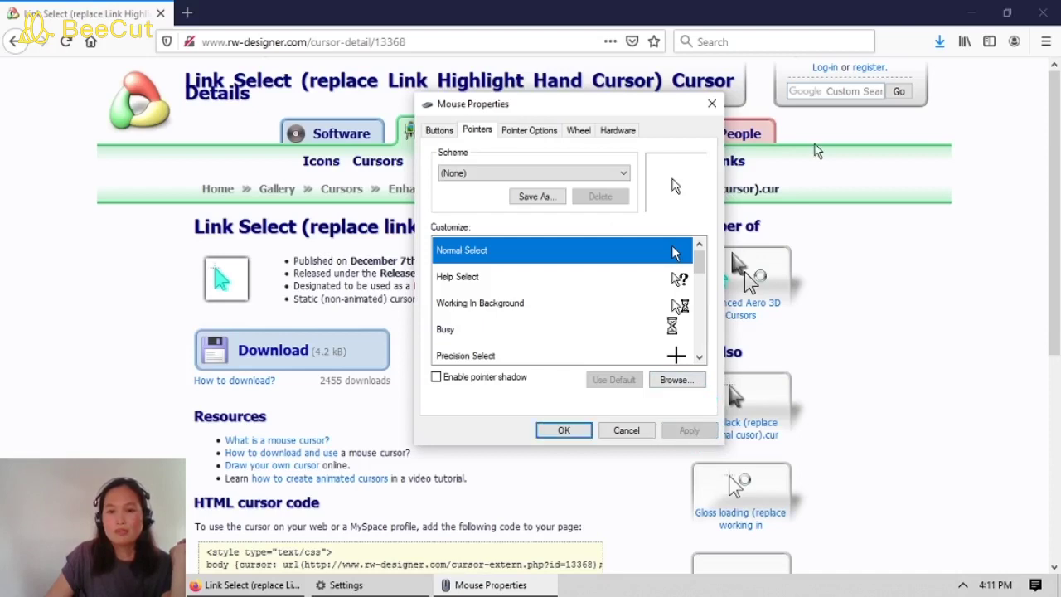
click(628, 177)
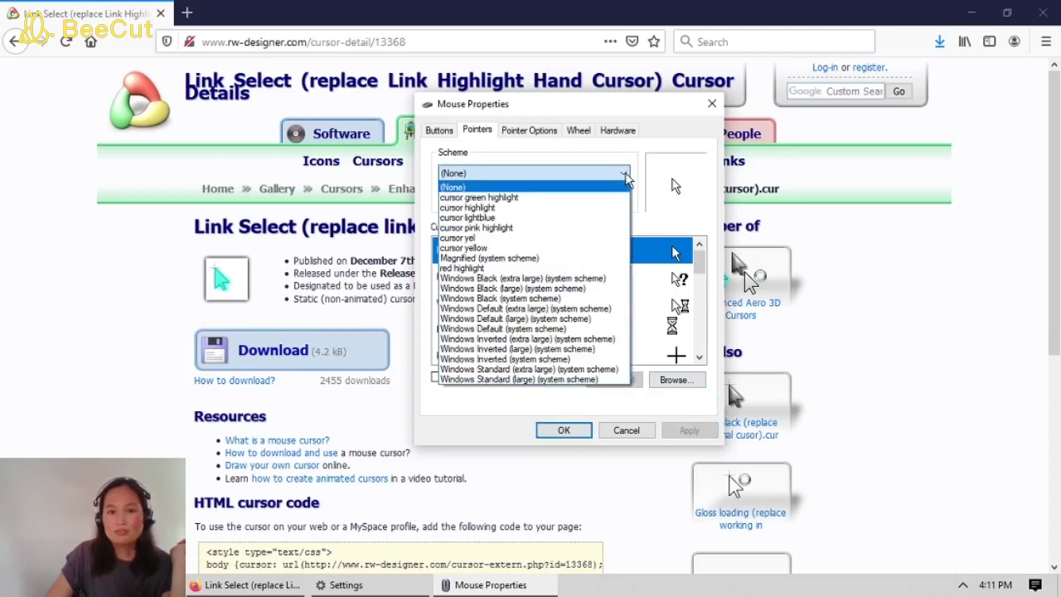
click(496, 218)
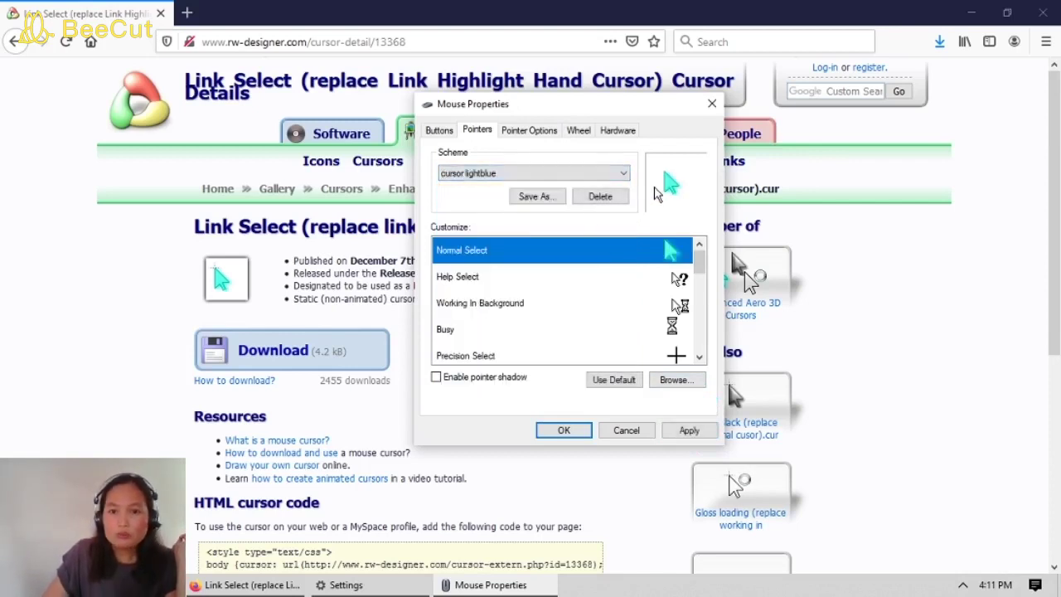
click(688, 431)
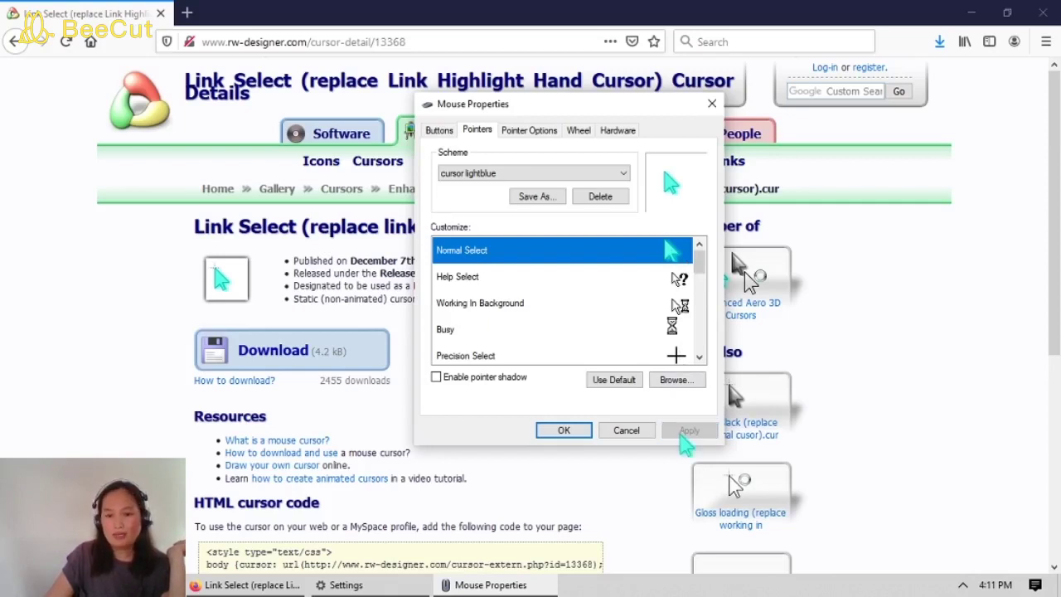
click(972, 13)
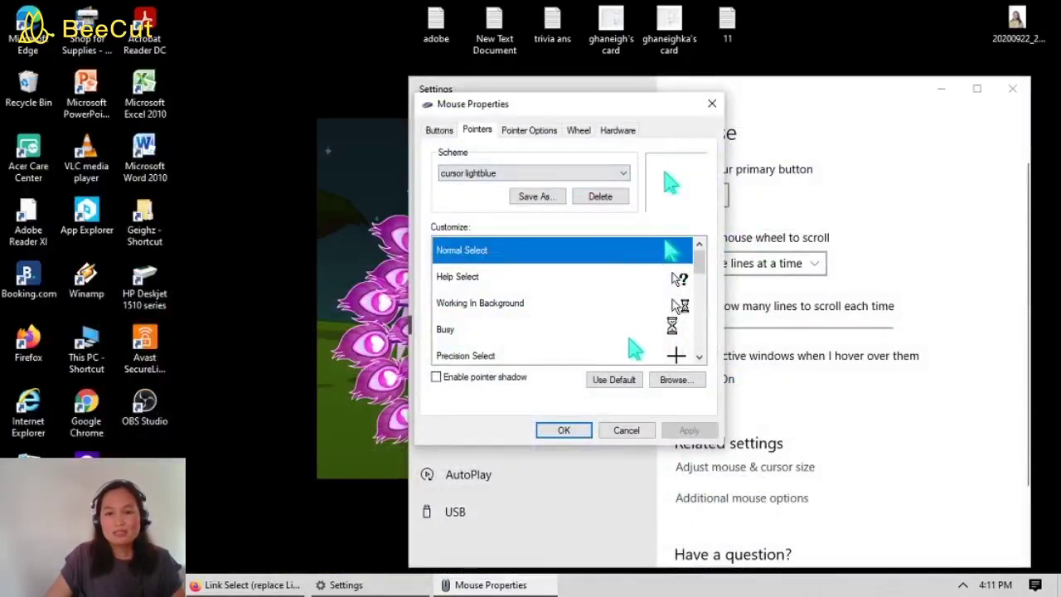